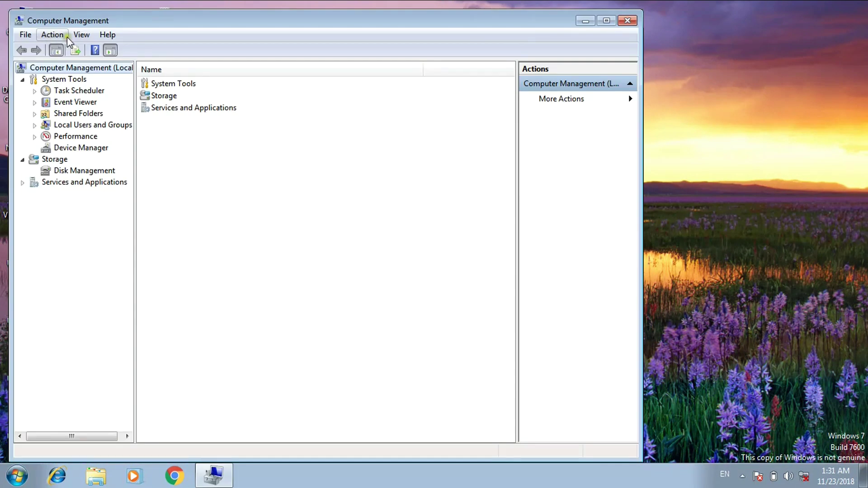
Step: Maximize the Computer Management window and show Device Manager with the Network Controller under Other devices selected
click(606, 21)
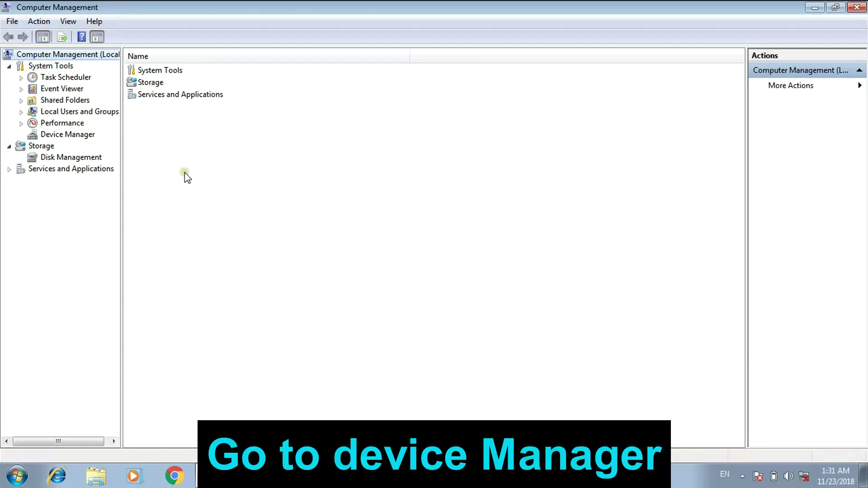
click(81, 136)
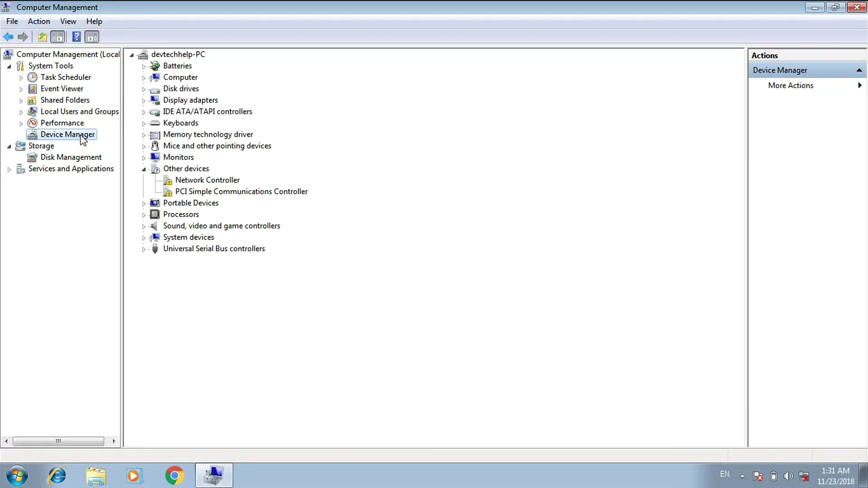
click(189, 180)
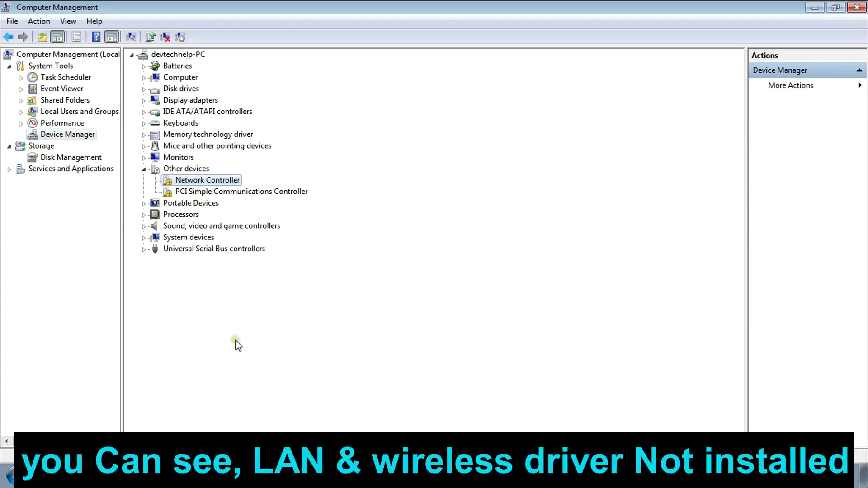
Step: Minimize Computer Management and open the "Network controller & wirwless driver window 7" folder on New Volume (E:)
click(219, 472)
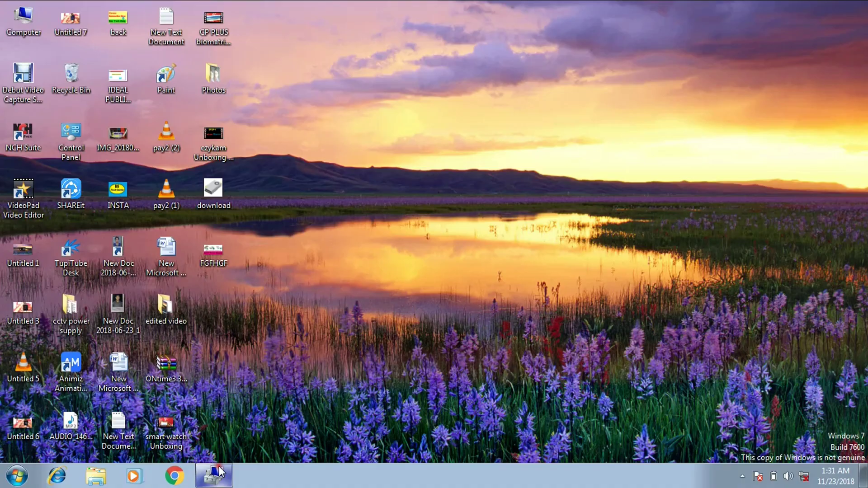
right_click(21, 6)
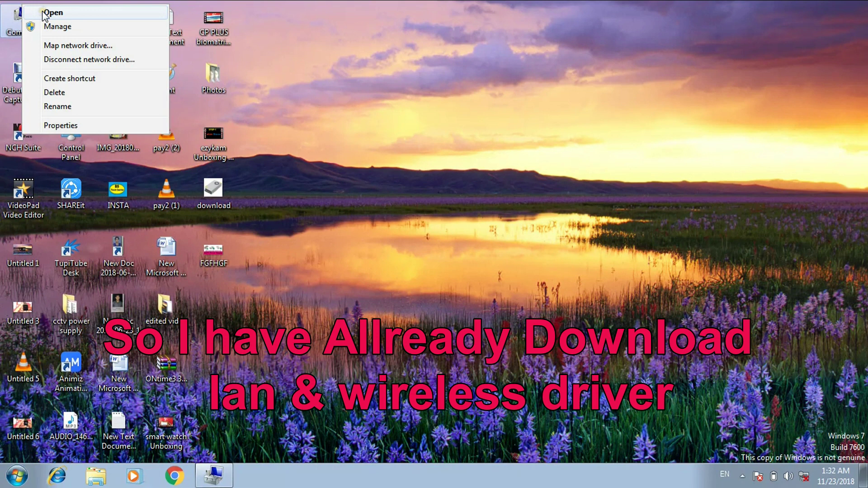
click(42, 12)
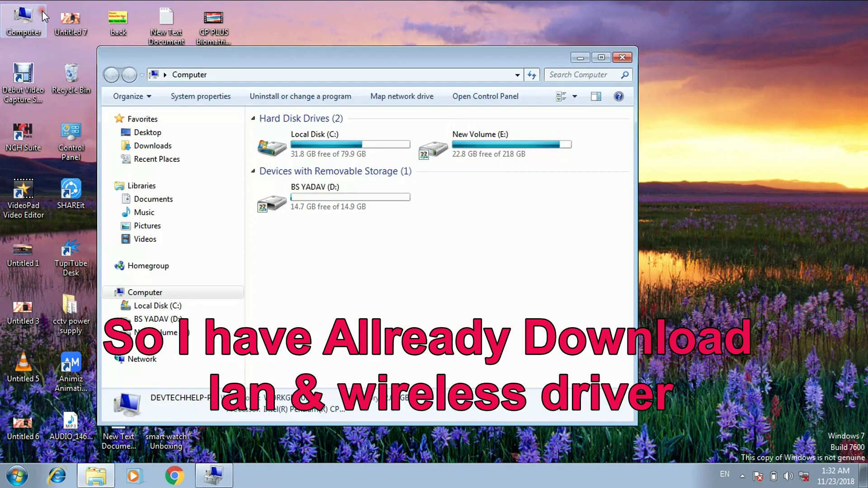
right_click(461, 150)
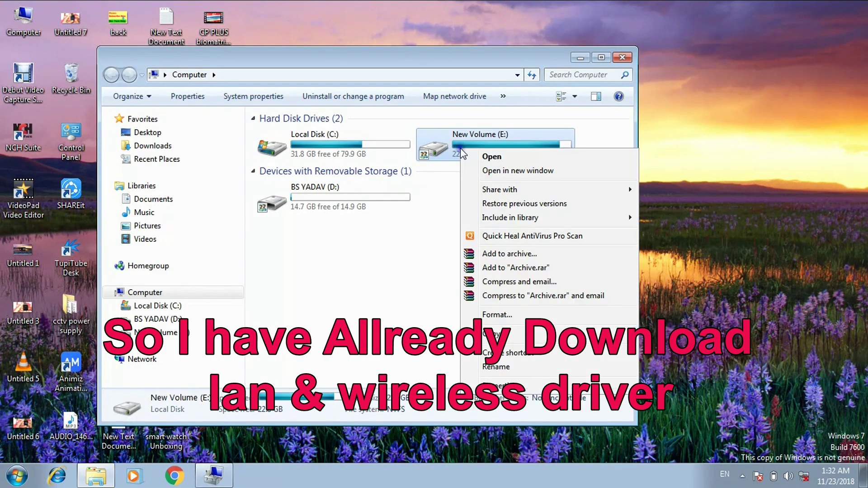
click(492, 157)
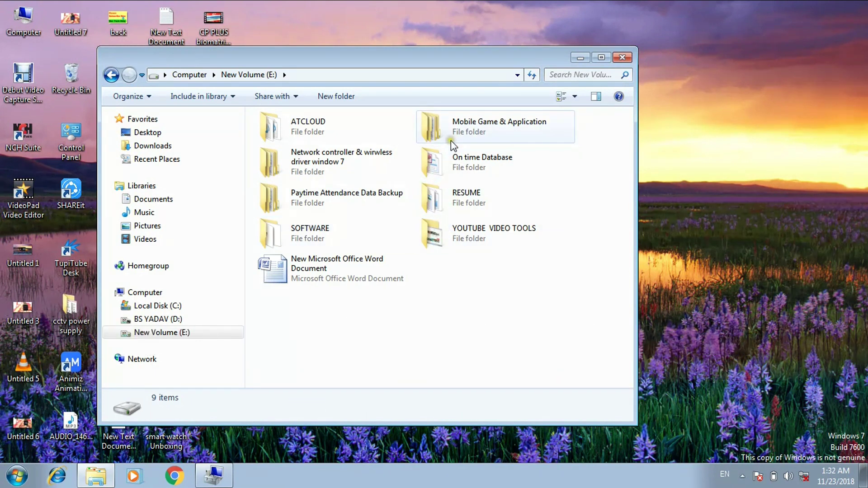
click(337, 170)
right_click(322, 157)
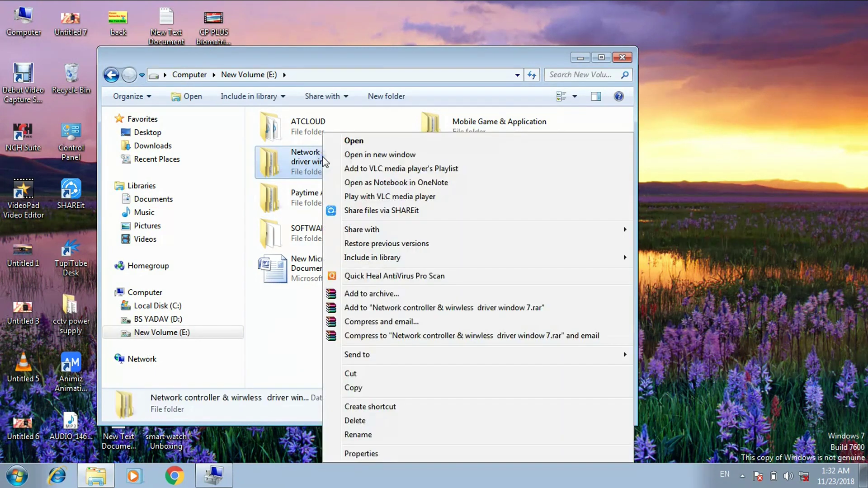
click(352, 141)
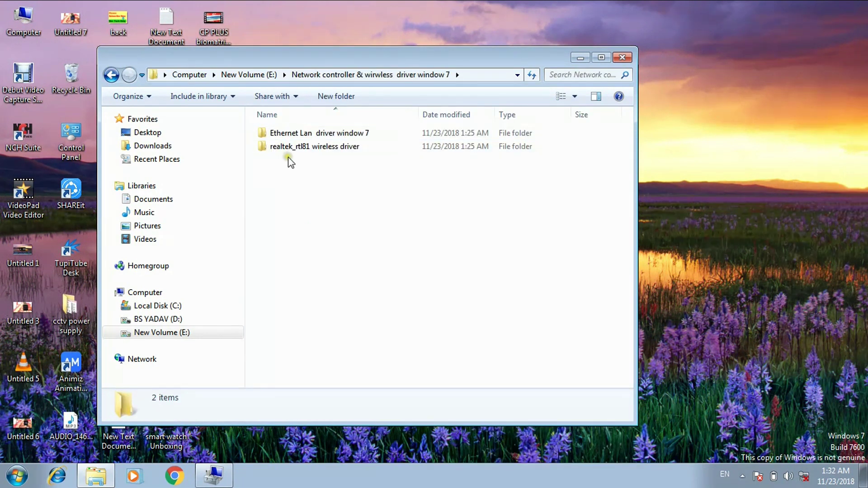
Step: Check the "Ethernet Lan driver window 7" and "realtek_rtl81 wireless driver" folders, and close the file window
click(280, 137)
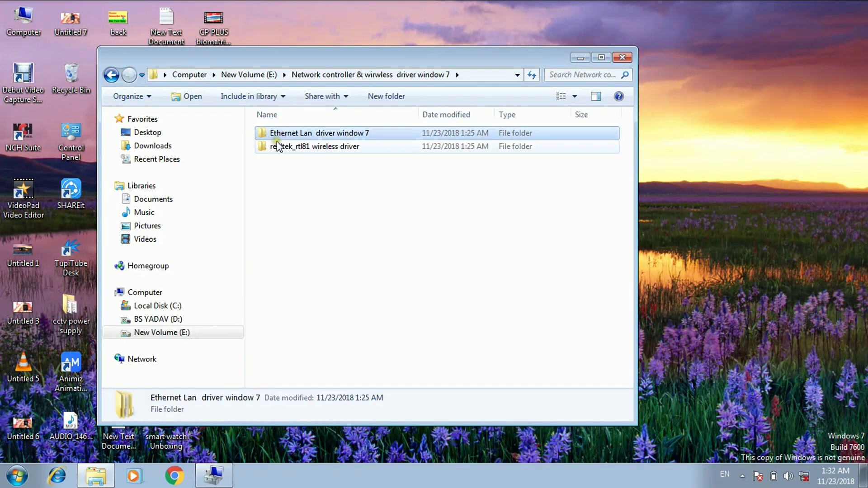
click(277, 147)
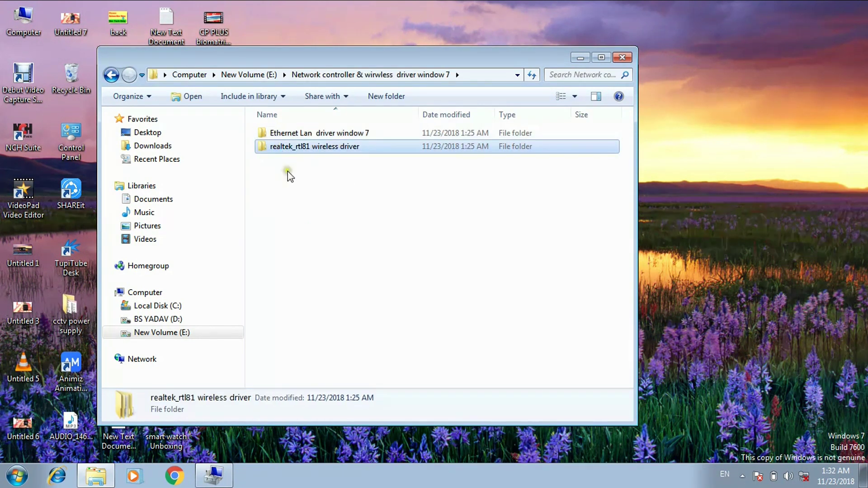
click(622, 57)
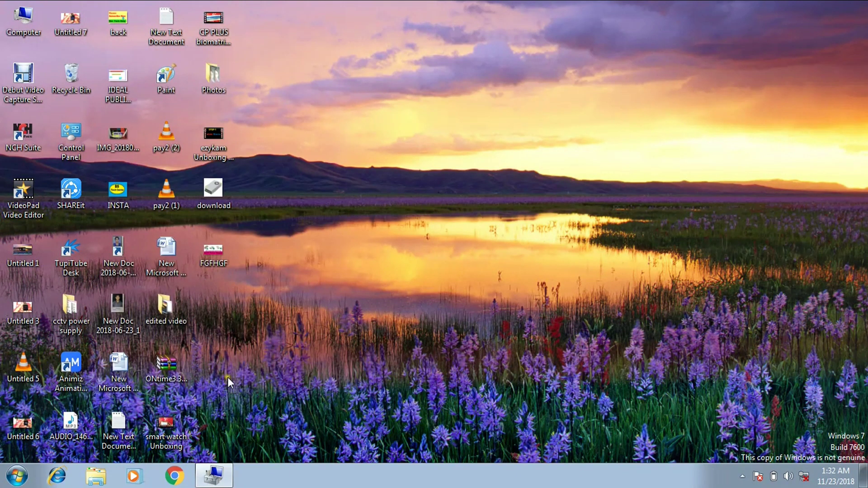
Step: Return to Device Manager and start a driver update for the Network Controller, browsing the computer for driver software
click(216, 477)
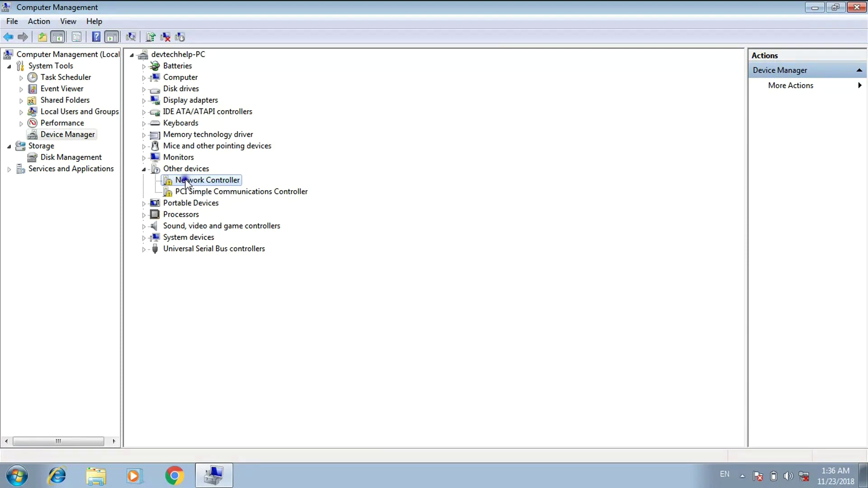
right_click(185, 181)
click(221, 188)
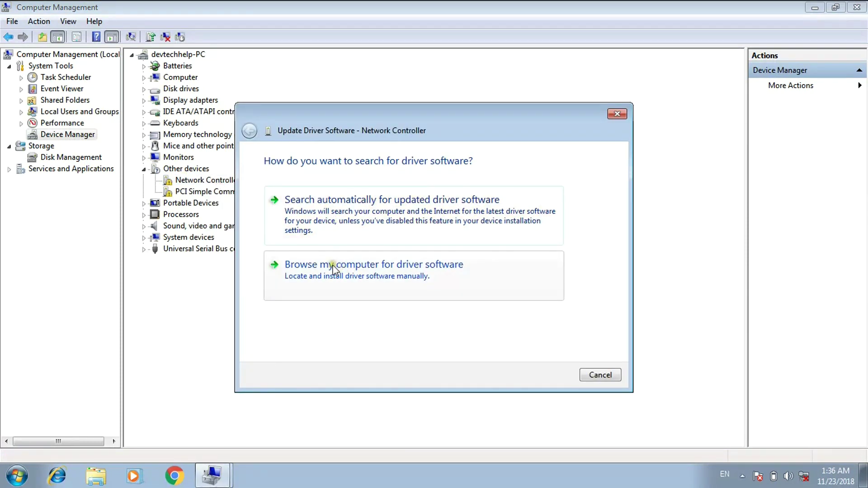
click(342, 277)
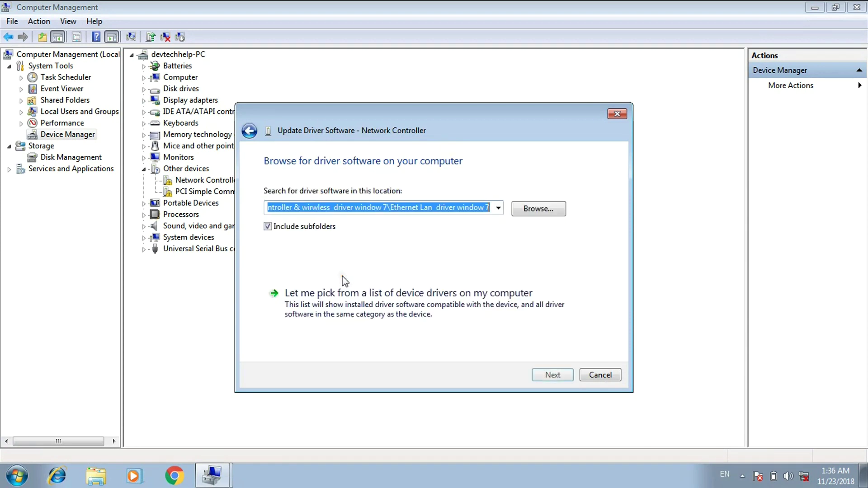
Step: Install the Network Controller driver from the "realtek_rtl81 wireless driver" folder on New Volume (E:) and close the wizard
click(539, 209)
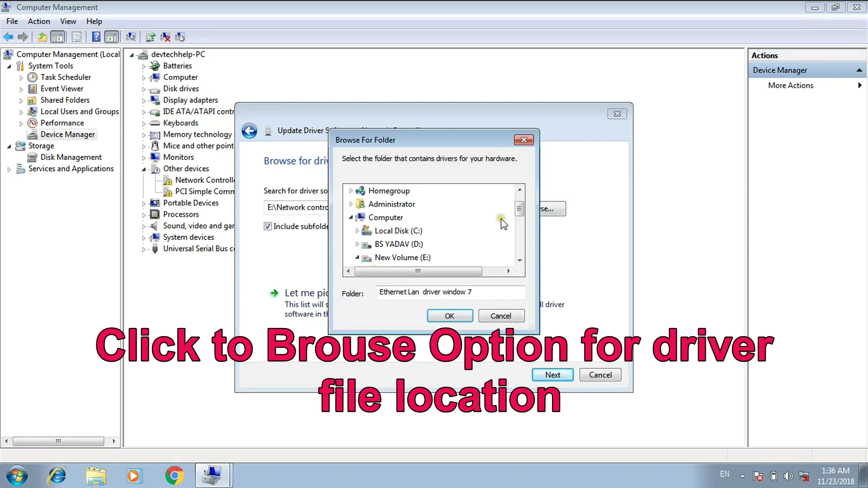
click(396, 258)
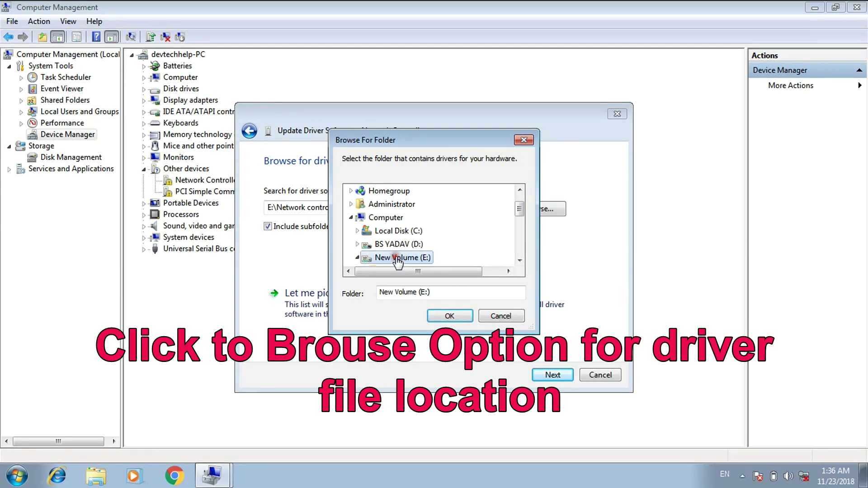
click(520, 251)
click(521, 251)
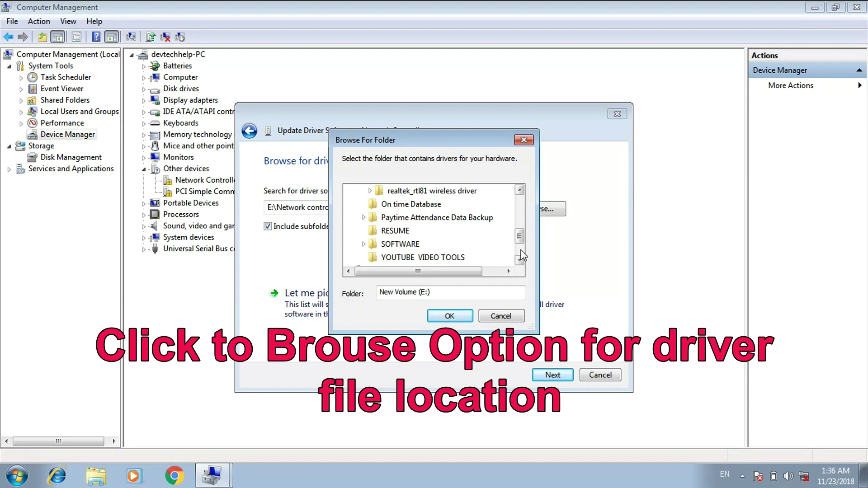
click(520, 190)
click(520, 190)
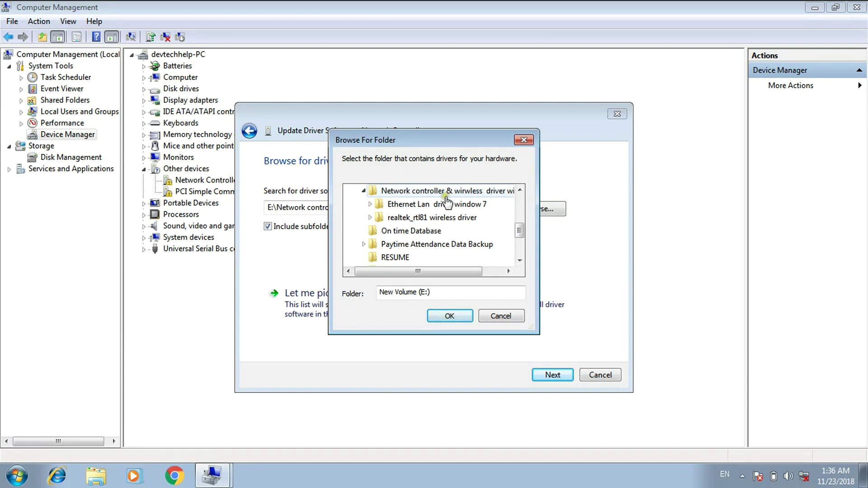
click(440, 218)
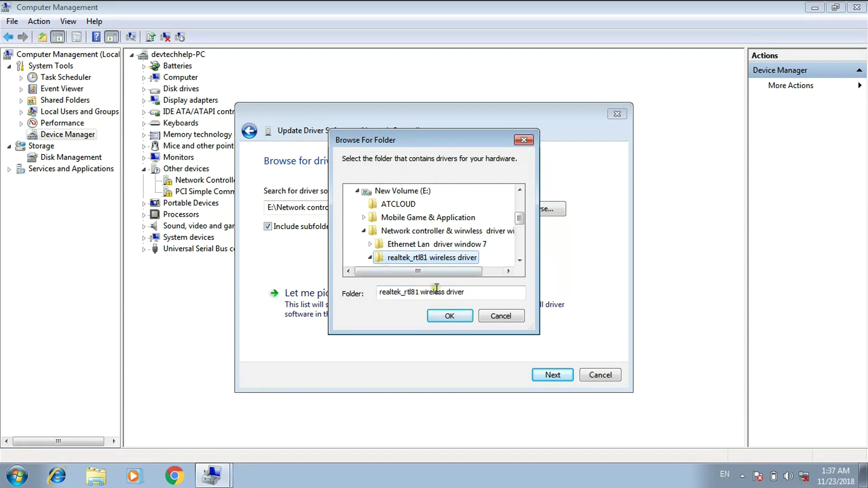
click(443, 318)
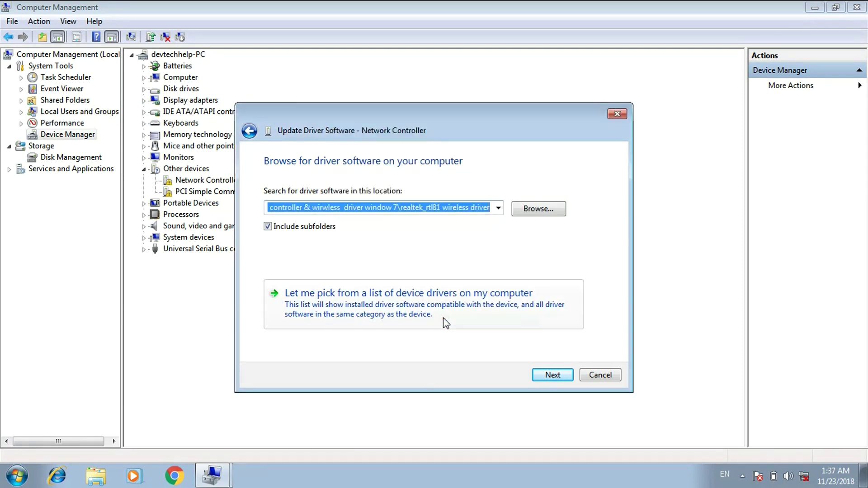
click(543, 373)
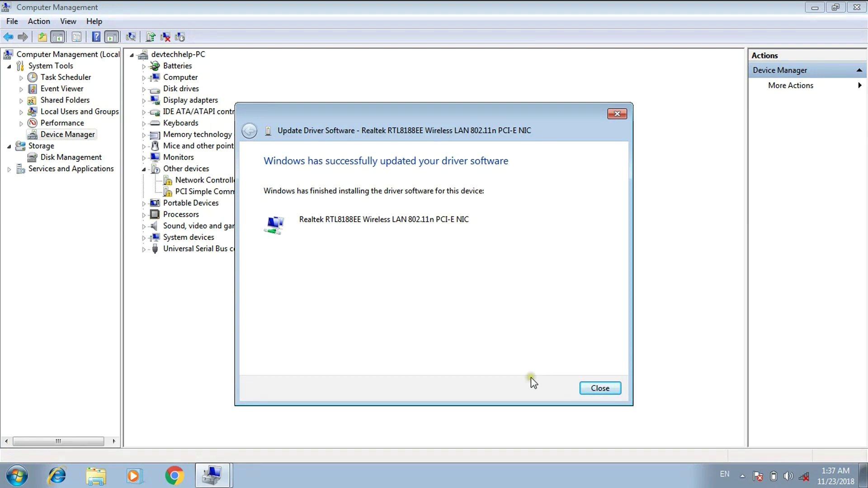
click(600, 389)
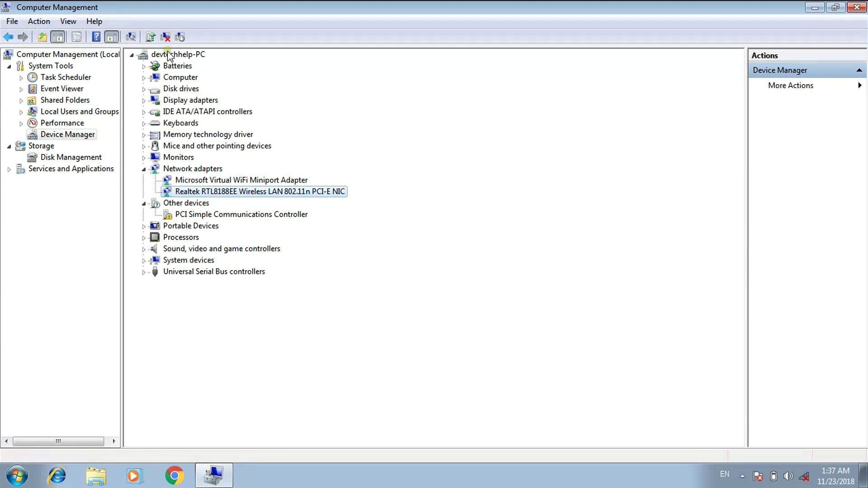
Step: Scan for hardware changes and start a driver update for the Ethernet Controller, browsing the computer for driver software
click(131, 37)
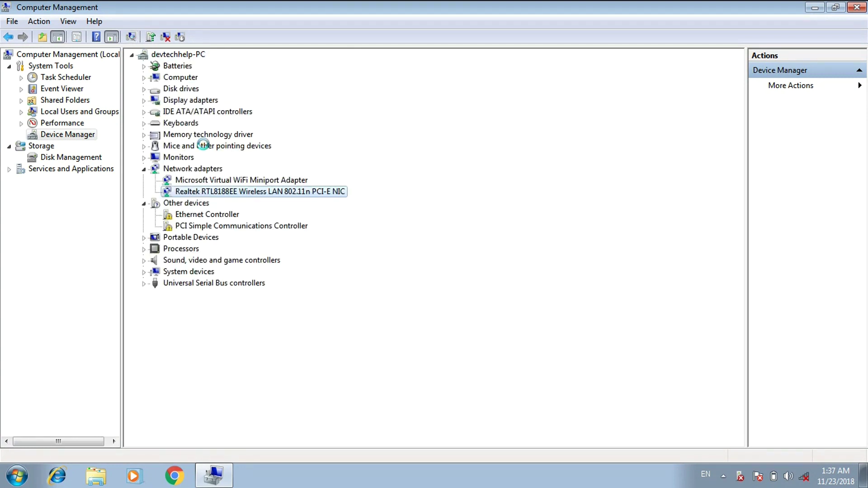
click(189, 219)
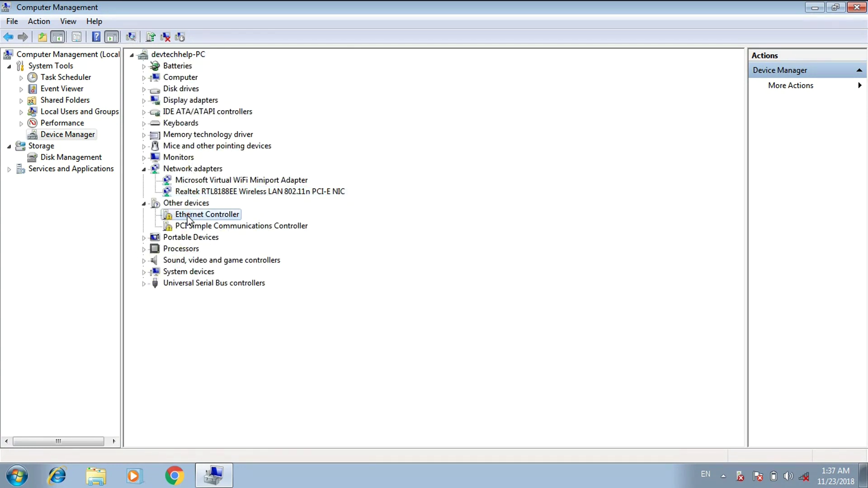
right_click(187, 219)
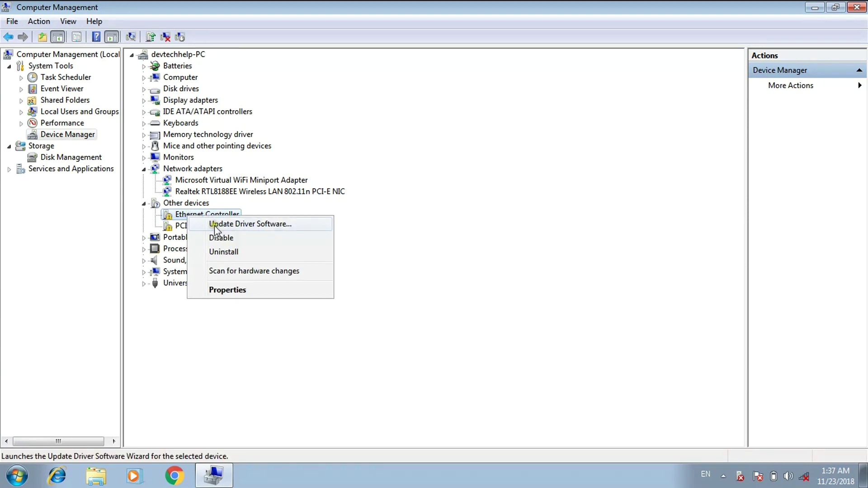
click(214, 224)
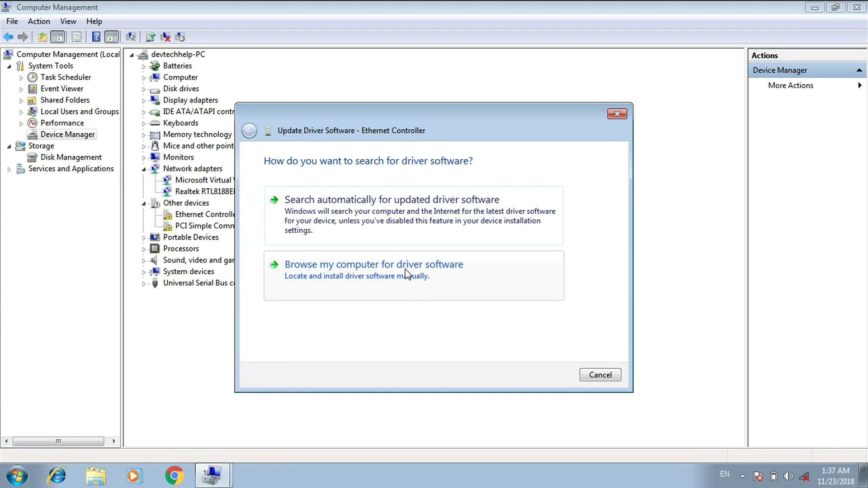
click(378, 263)
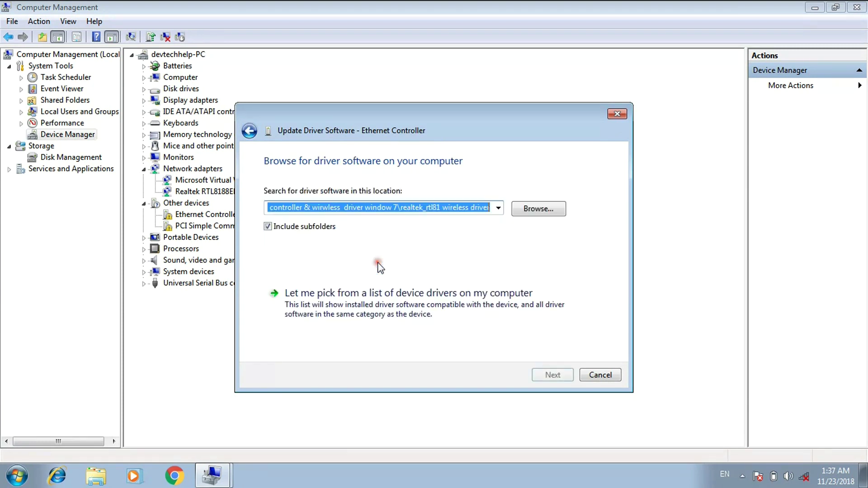
Step: Install the Ethernet Controller driver from the "Ethernet Lan driver window 7" folder on New Volume (E:) and close the wizard
click(537, 209)
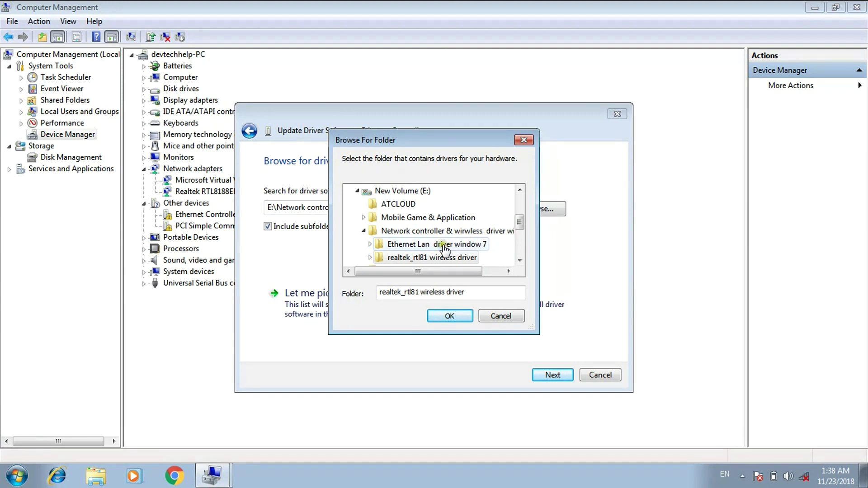
double_click(429, 247)
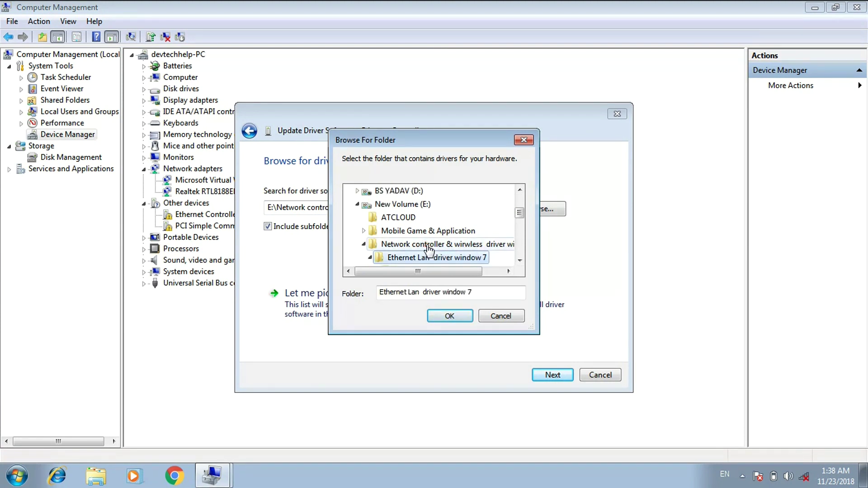
click(442, 318)
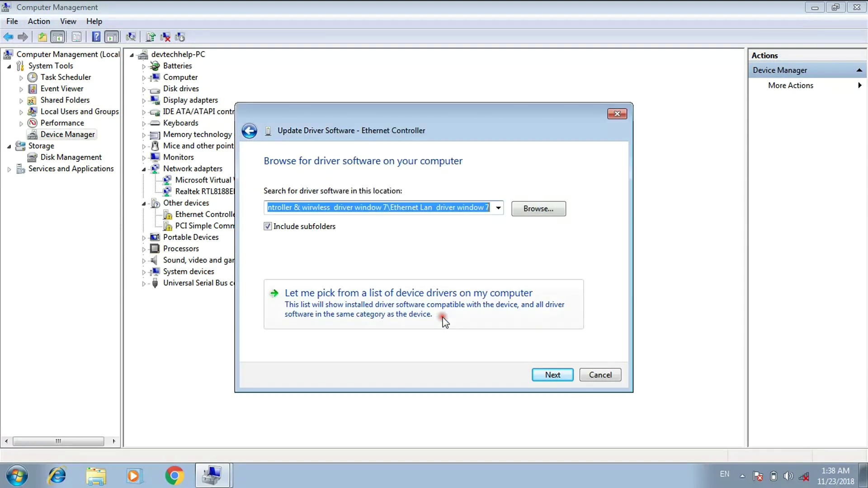
click(538, 376)
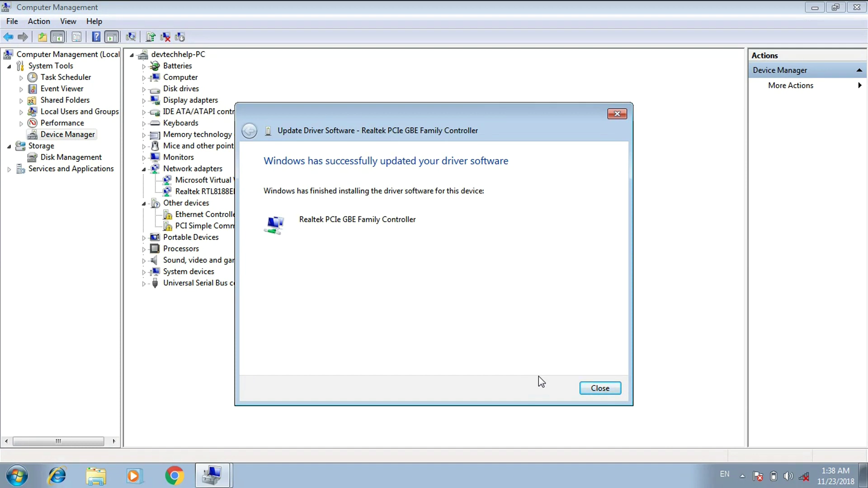
click(600, 388)
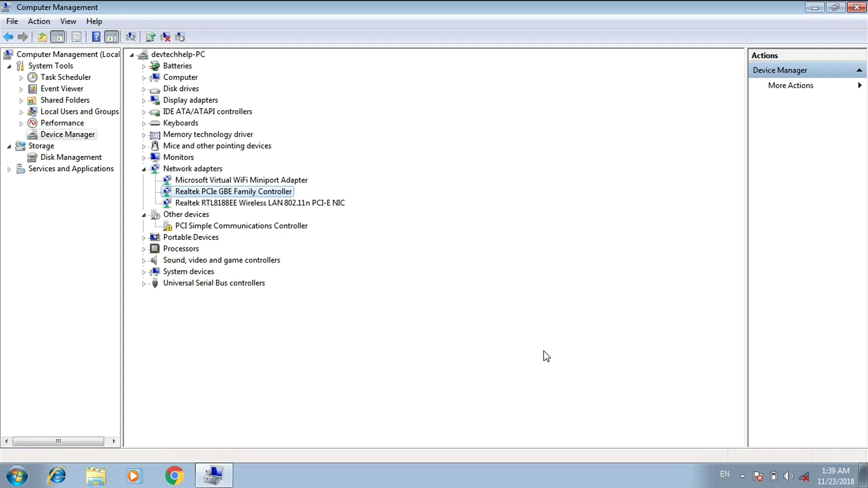
click(660, 427)
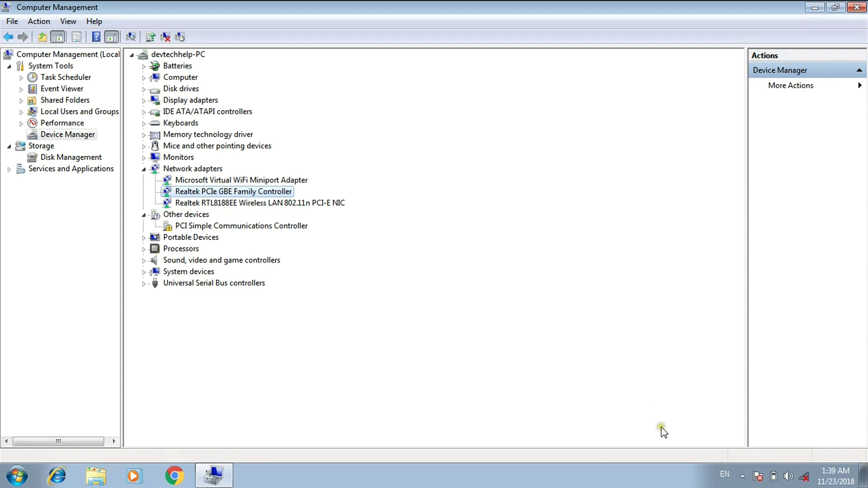
Step: Connect to the "dev" wireless network by entering its security key, and set it as a public network in the firewall settings
click(804, 477)
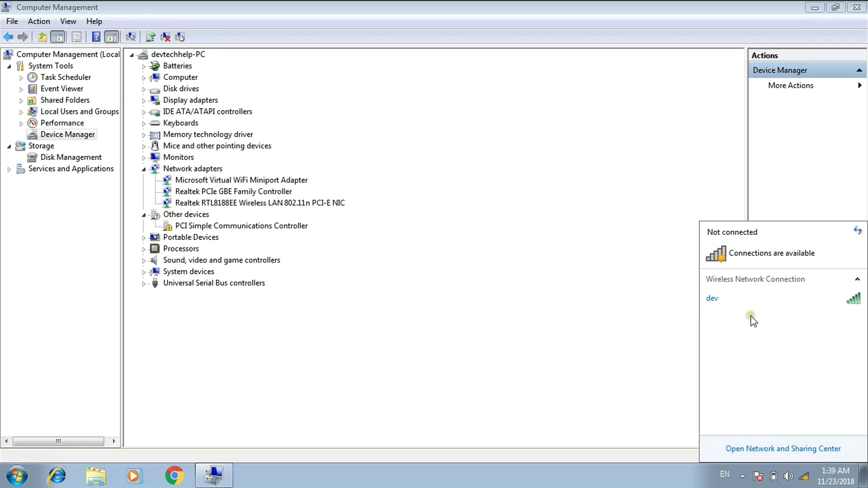
right_click(738, 305)
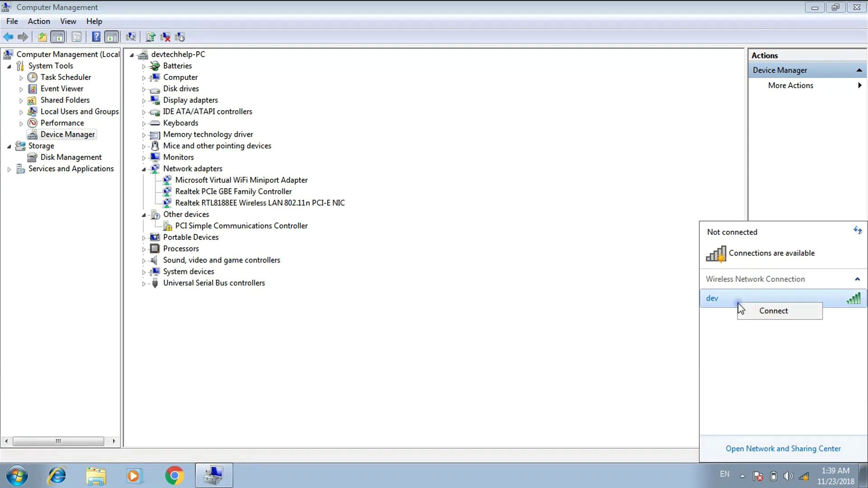
click(776, 310)
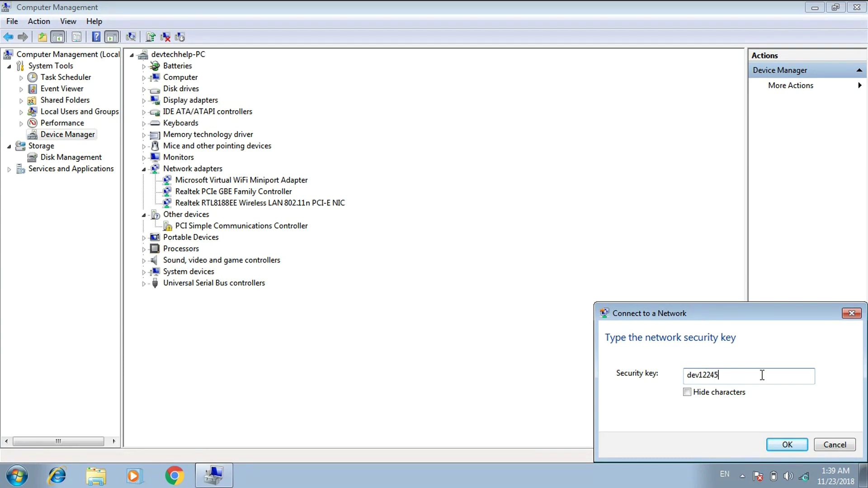
click(780, 447)
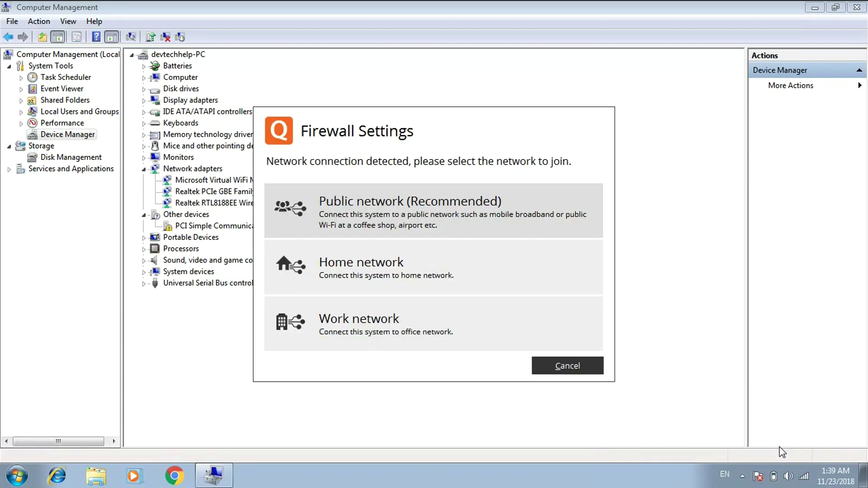
click(420, 199)
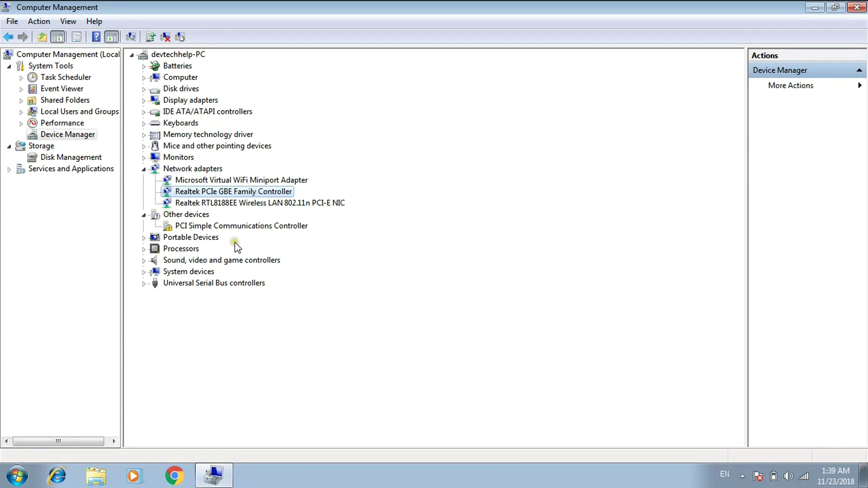
Step: Check the Realtek wireless and Ethernet entries under Network adapters, and close Computer Management
click(195, 203)
click(193, 194)
click(856, 9)
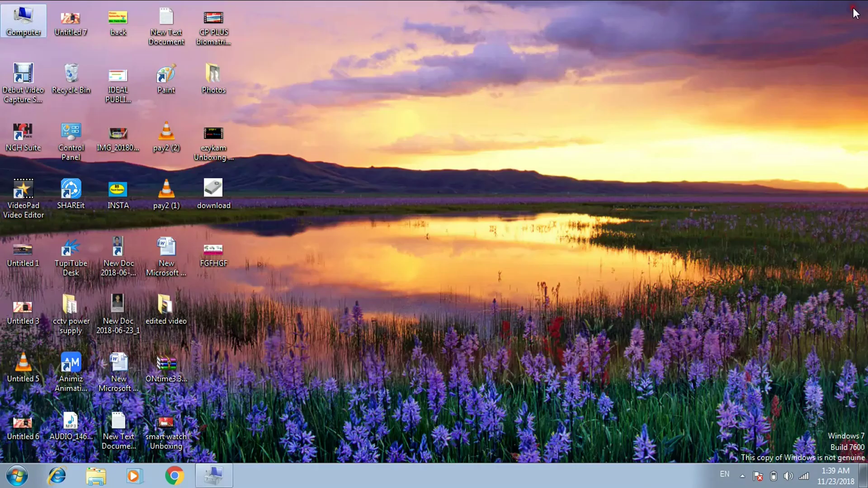
right_click(390, 169)
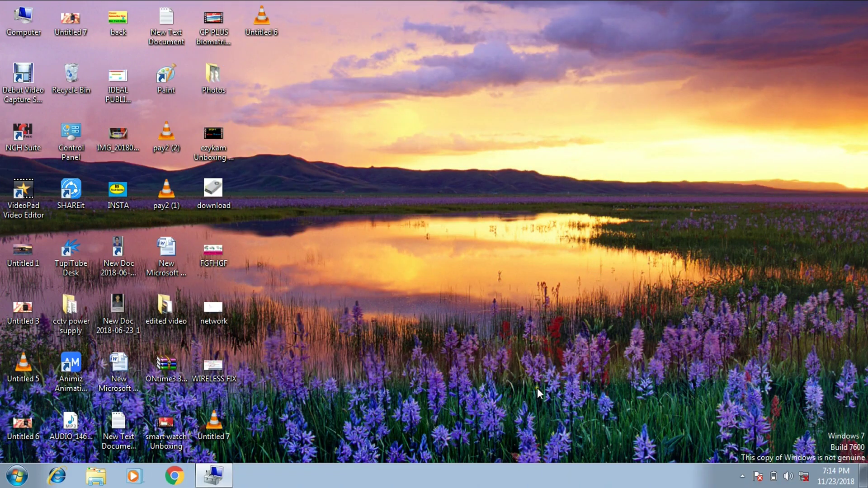
Step: Reopen Device Manager in Computer Management and start a driver update for the Microsoft Virtual WiFi Miniport Adapter, browsing the computer for driver software
click(228, 477)
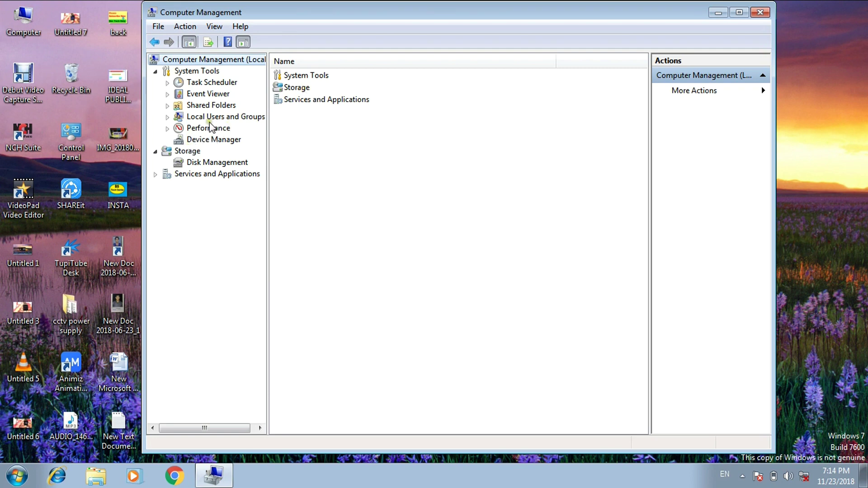
click(213, 140)
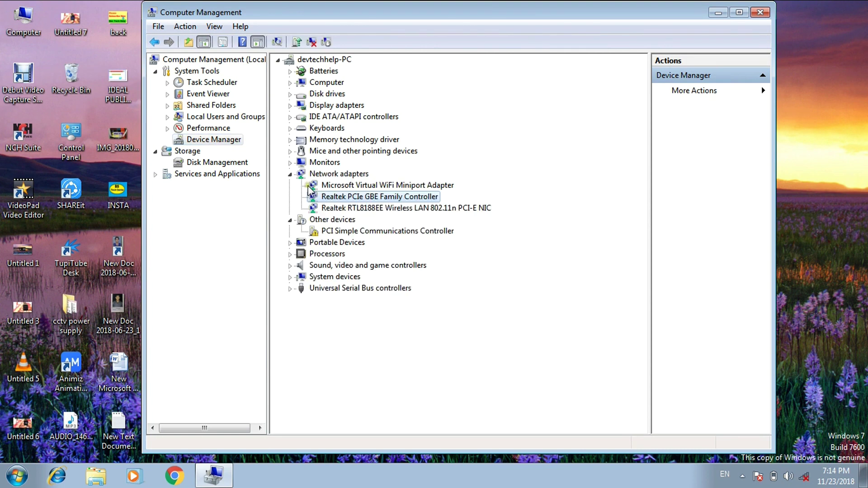
click(310, 186)
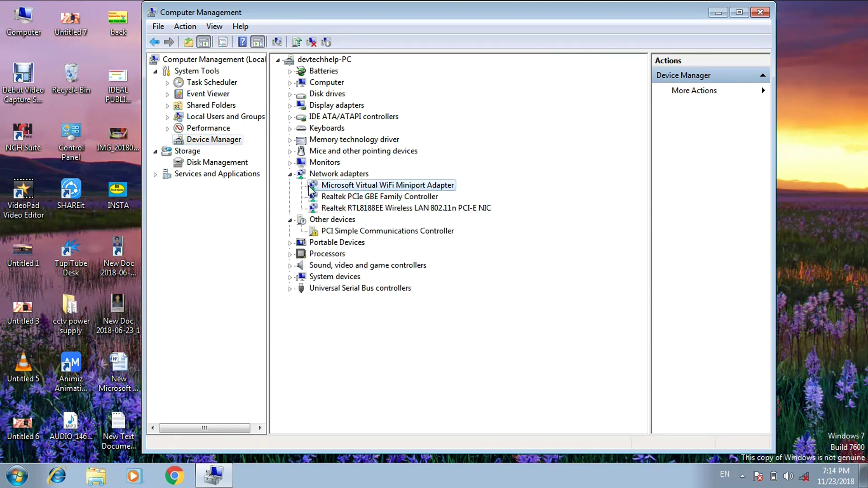
right_click(309, 188)
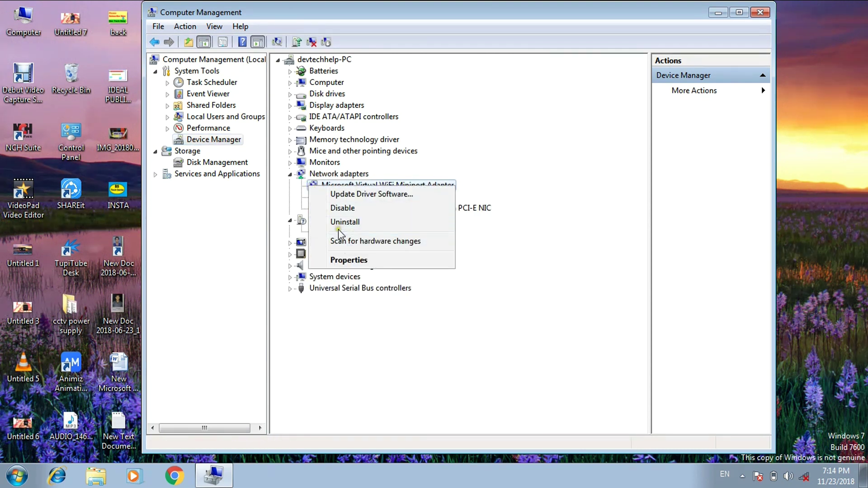
click(342, 195)
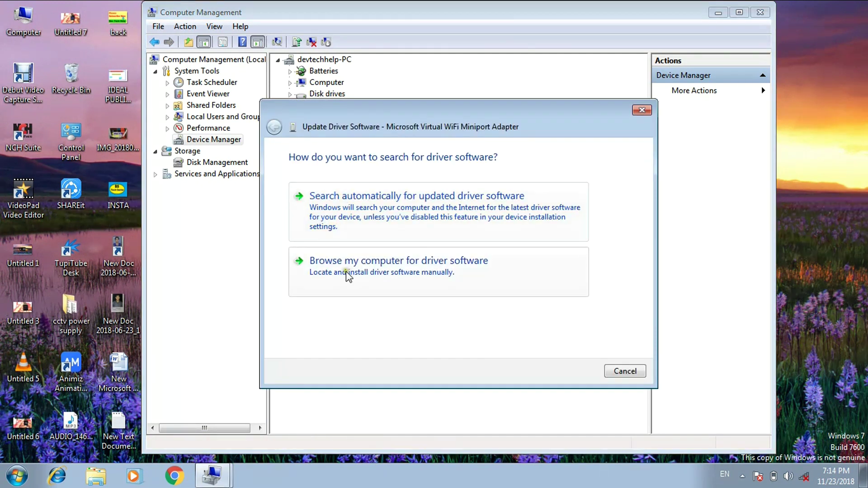
click(370, 273)
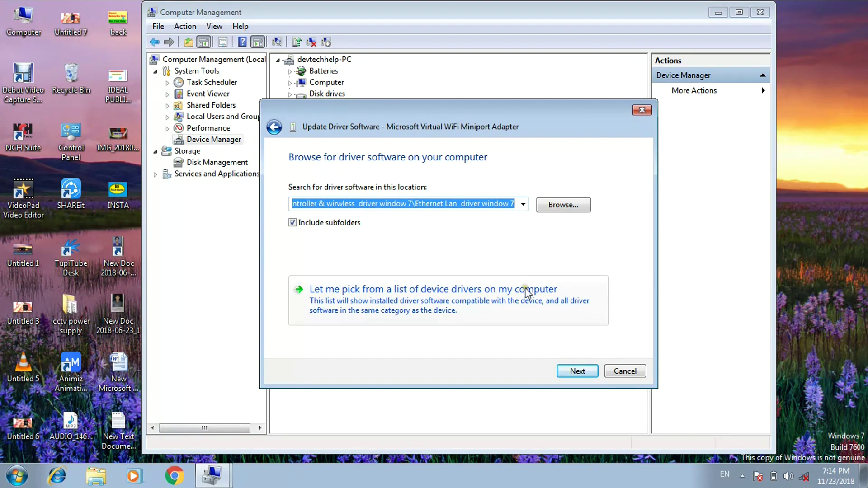
Step: Install the Microsoft Virtual WiFi Miniport Adapter driver from the list of device drivers, accept the unverified publisher, and close the wizard
click(486, 296)
click(398, 262)
click(396, 261)
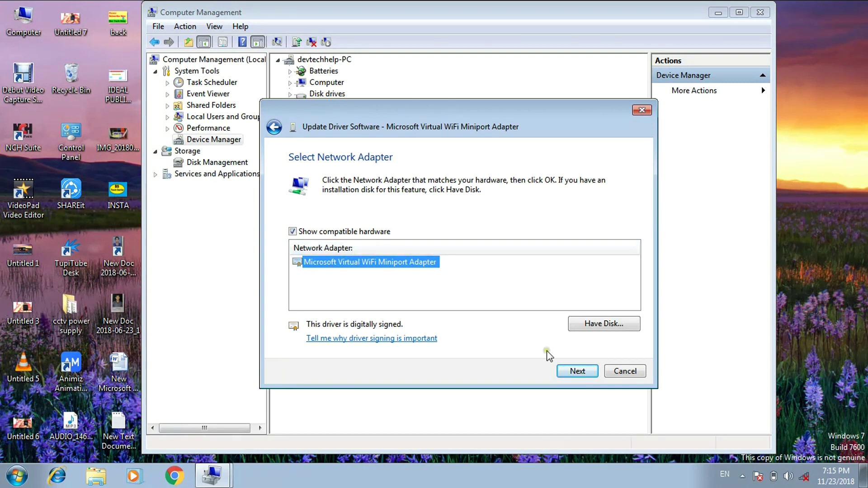
click(577, 372)
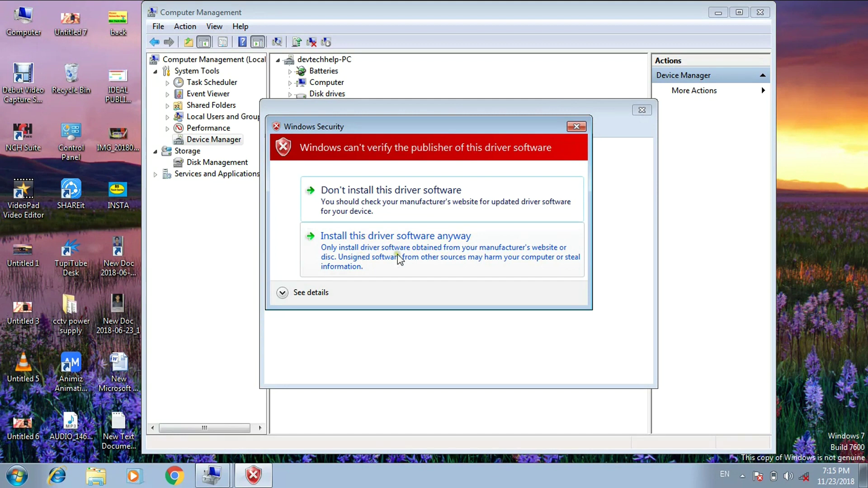
click(353, 259)
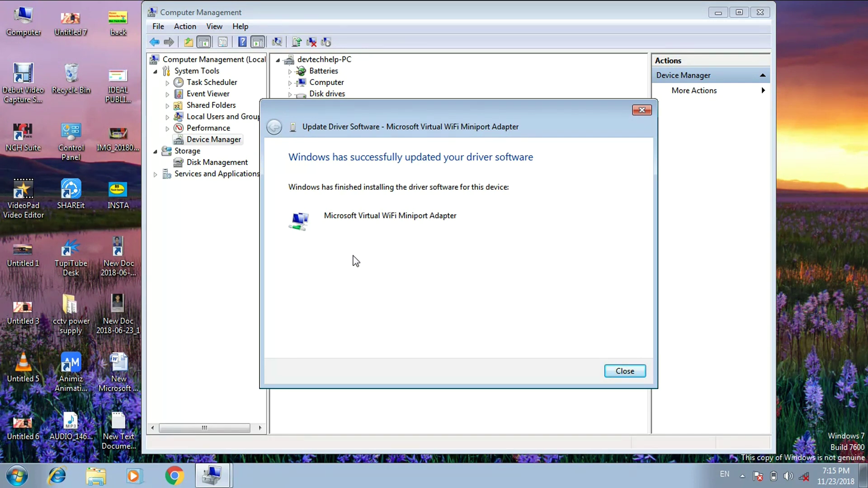
click(622, 372)
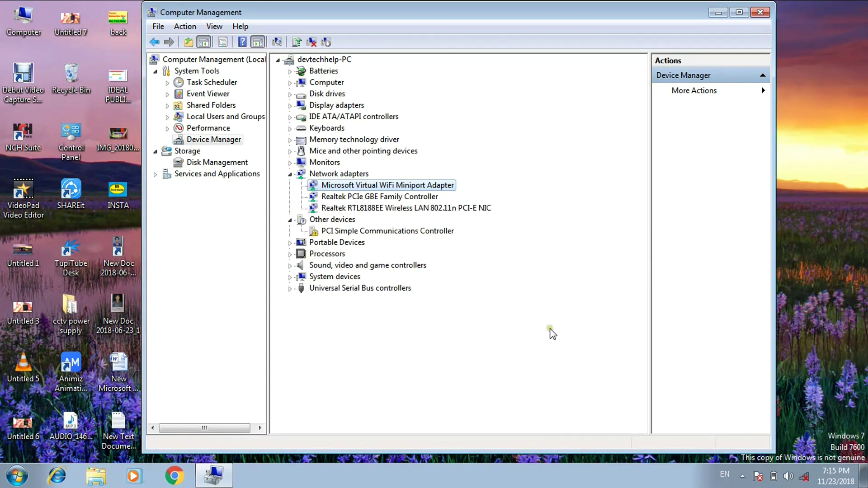
Step: Update the Realtek PCIe GBE Family Controller with its compatible driver from the computer's device driver list, and close the wizard
click(332, 198)
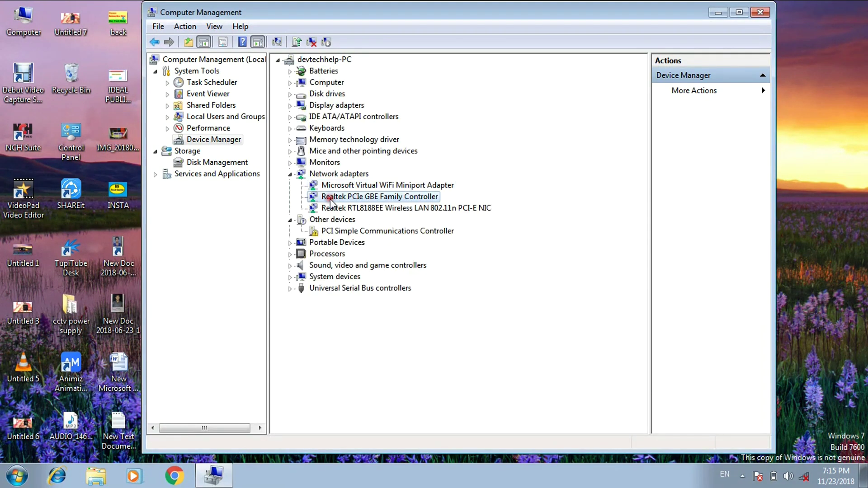
right_click(330, 199)
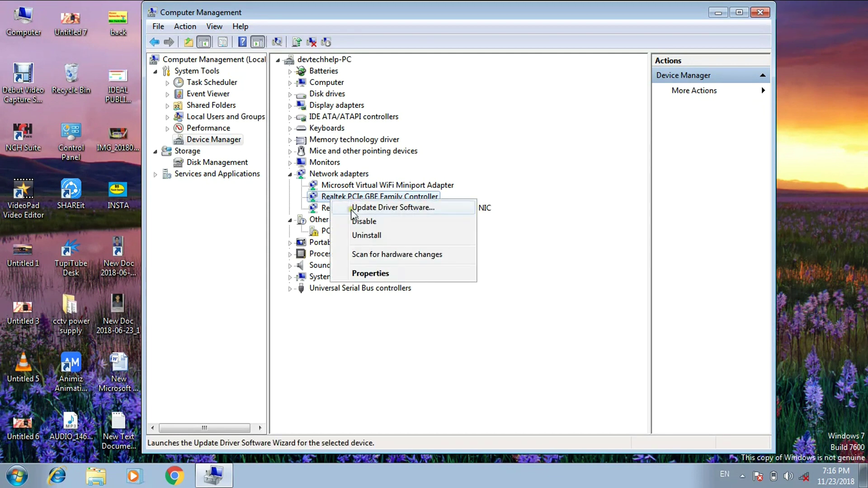
click(350, 208)
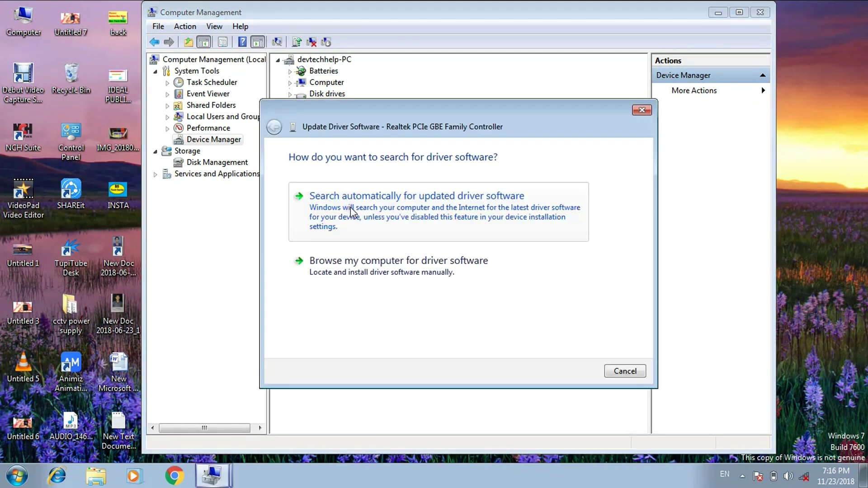
click(335, 272)
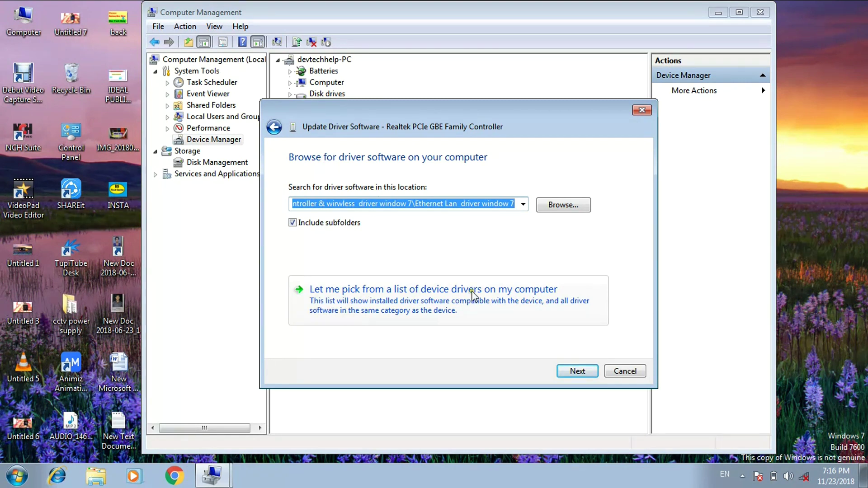
click(443, 295)
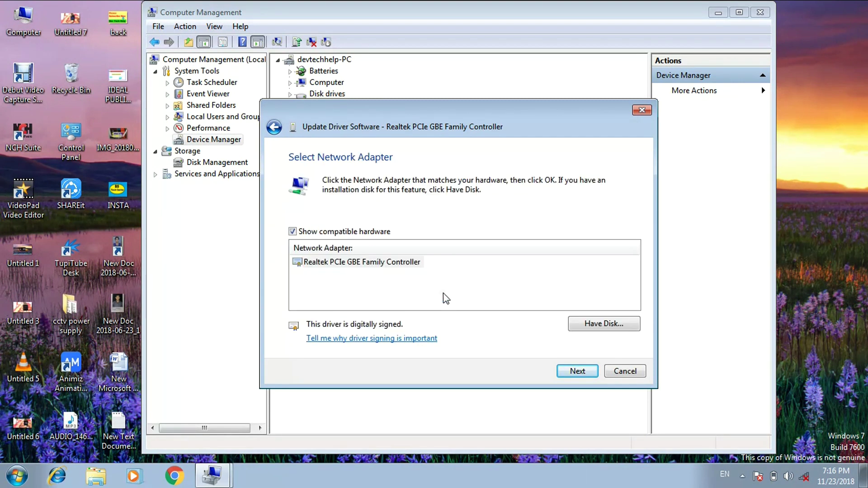
click(360, 263)
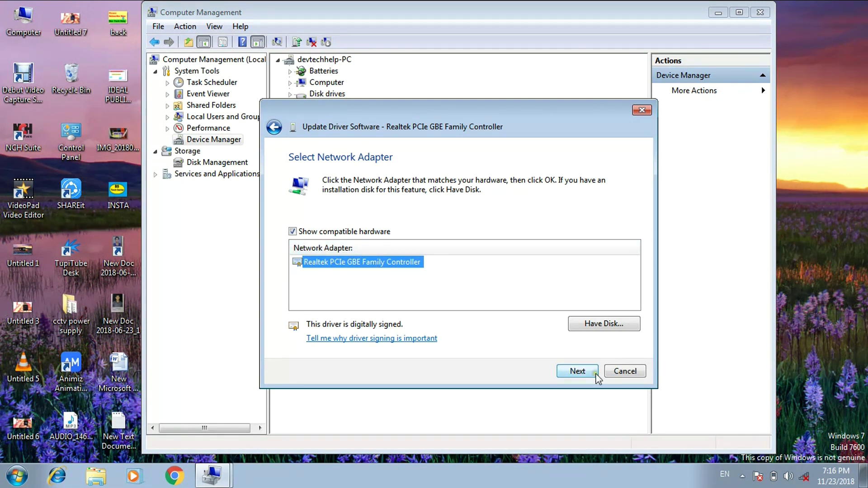
click(582, 371)
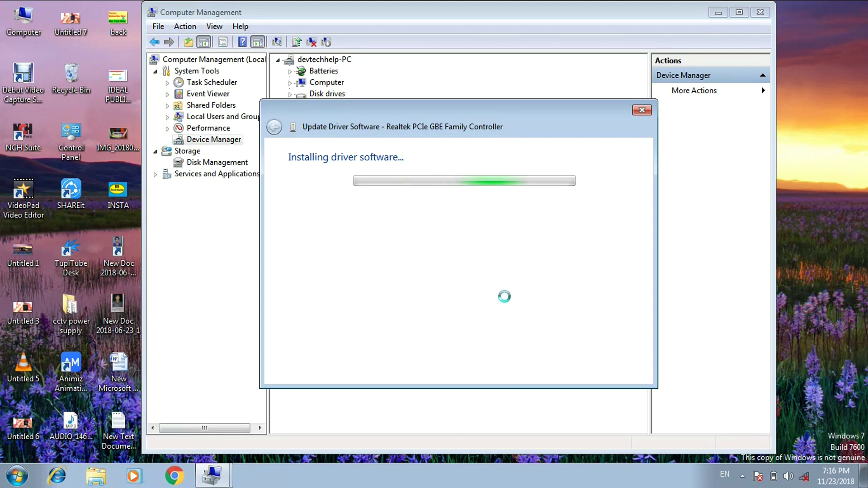
click(624, 373)
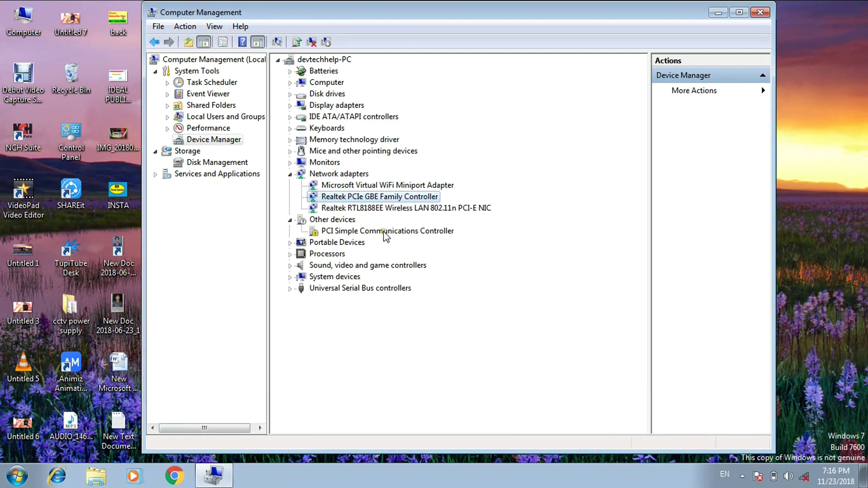
Step: Update the Realtek RTL8188EE Wireless LAN 802.11n PCI-E NIC with its compatible driver from the computer's driver list, and close the wizard and Computer Management
click(368, 208)
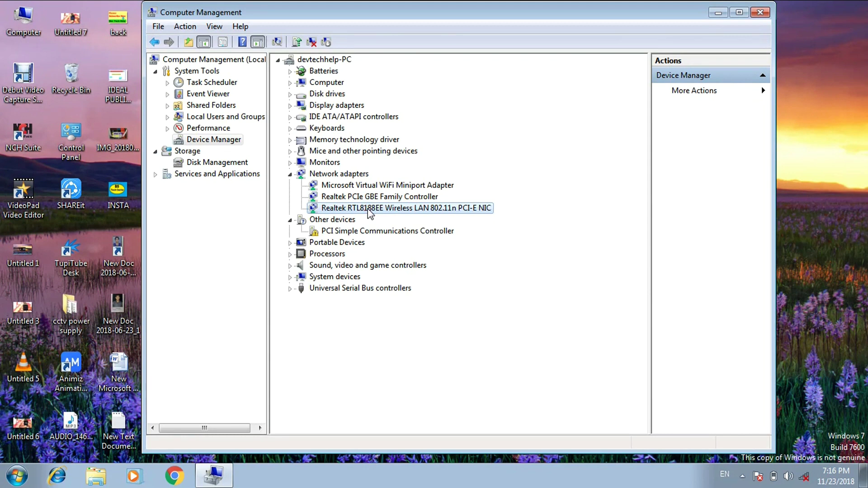
right_click(367, 208)
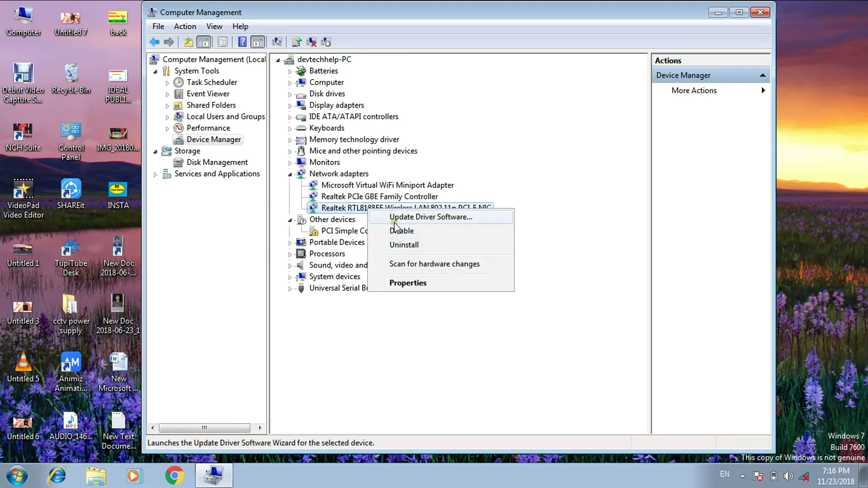
click(394, 218)
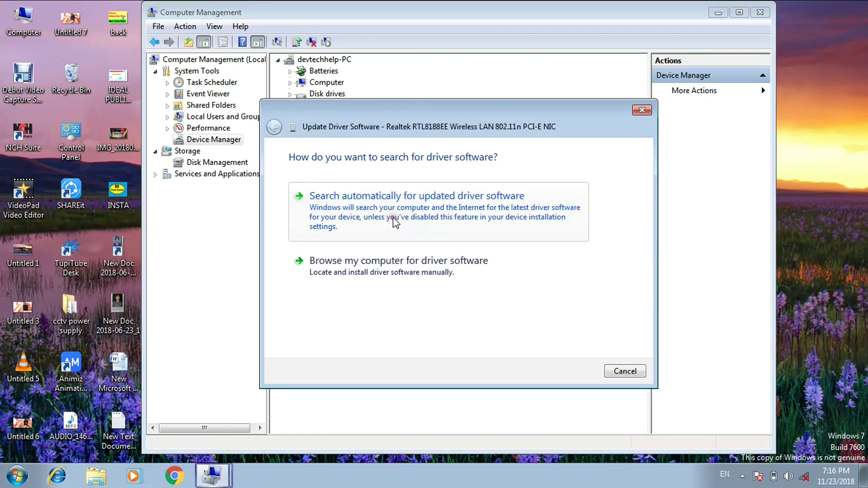
click(379, 264)
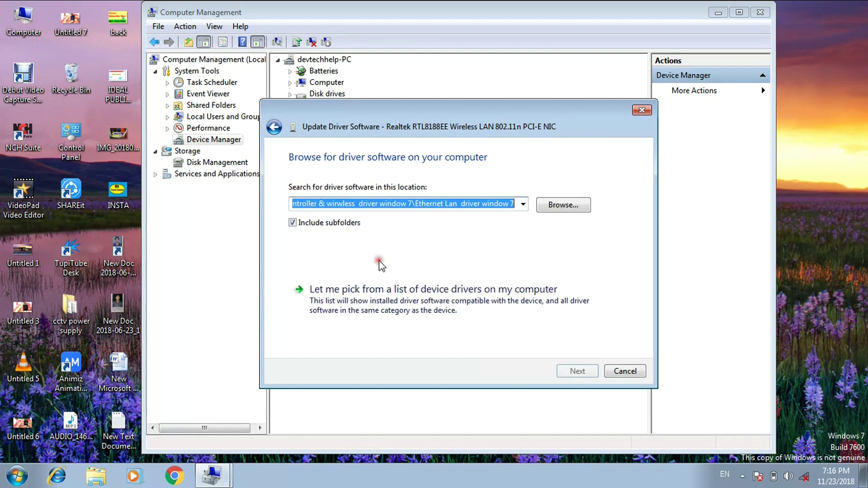
click(378, 290)
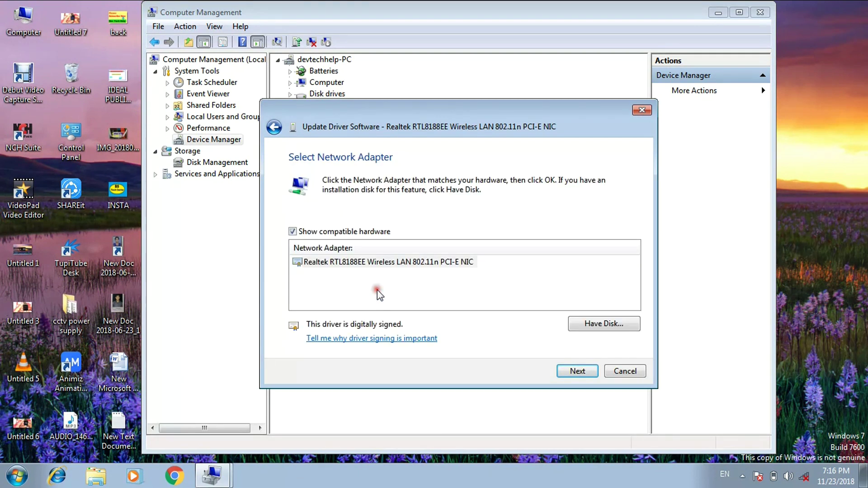
click(351, 266)
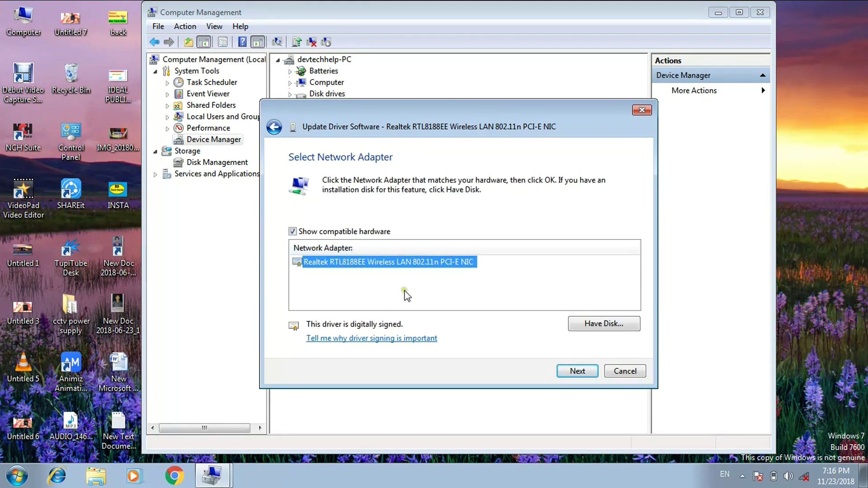
click(577, 371)
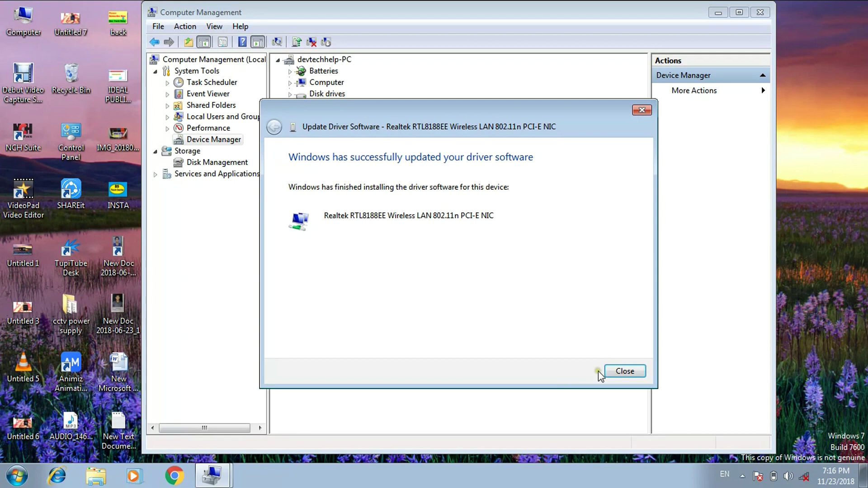
click(611, 374)
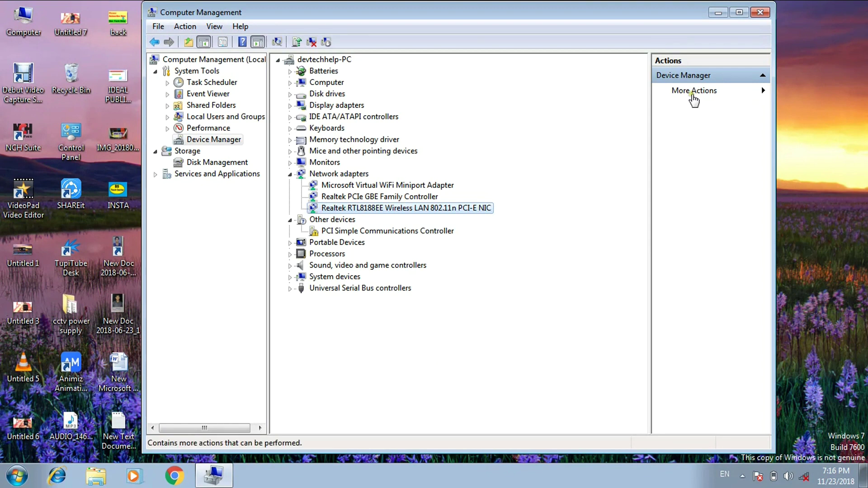
click(763, 14)
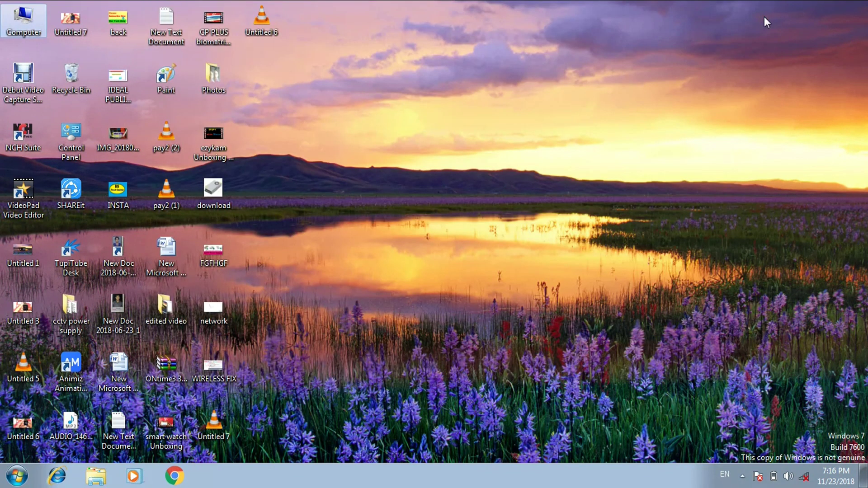